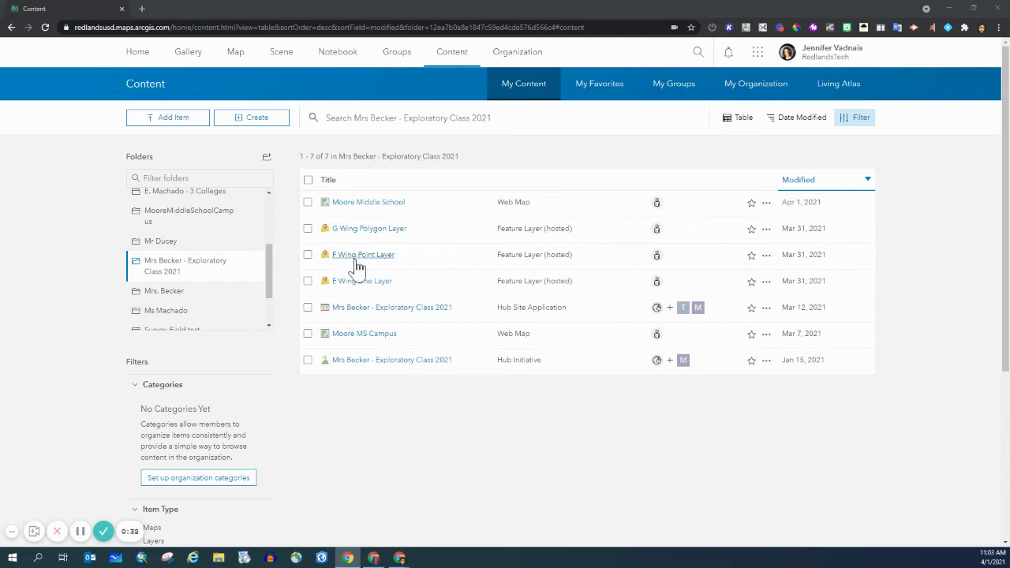
- Open the Moore Middle School web map's item page from the Mrs Becker - Exploratory Class 2021 folder
left_click(373, 207)
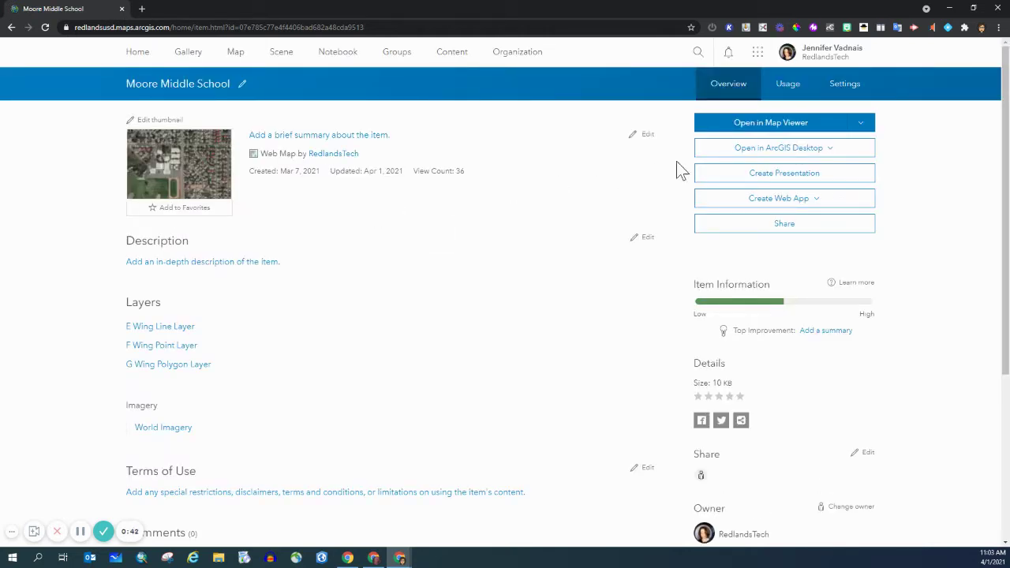
- Open the Moore Middle School web map in Map Viewer from its item page
left_click(763, 134)
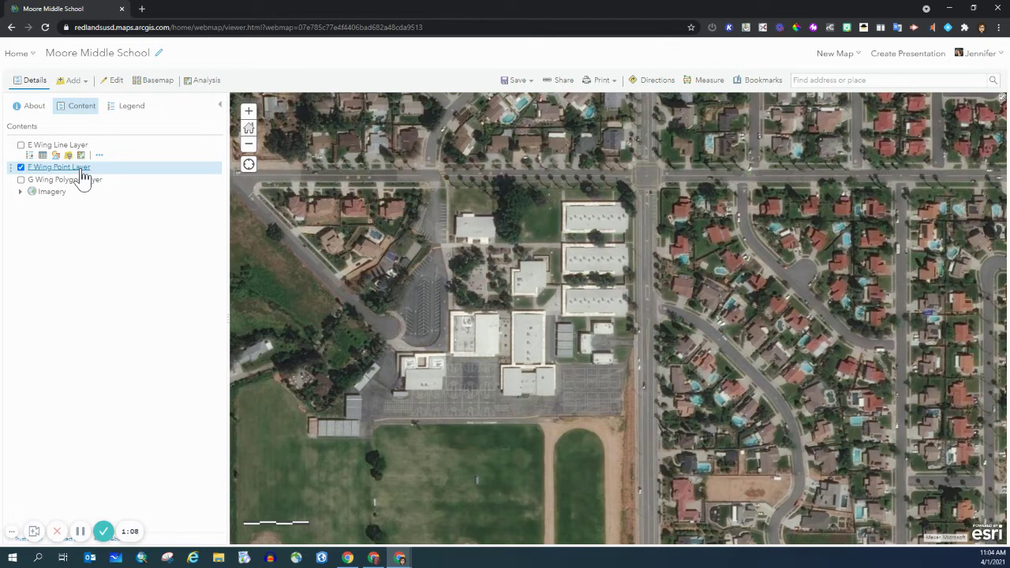
- Start editing and select the F Wing Point Layer's New Feature point template
left_click(116, 82)
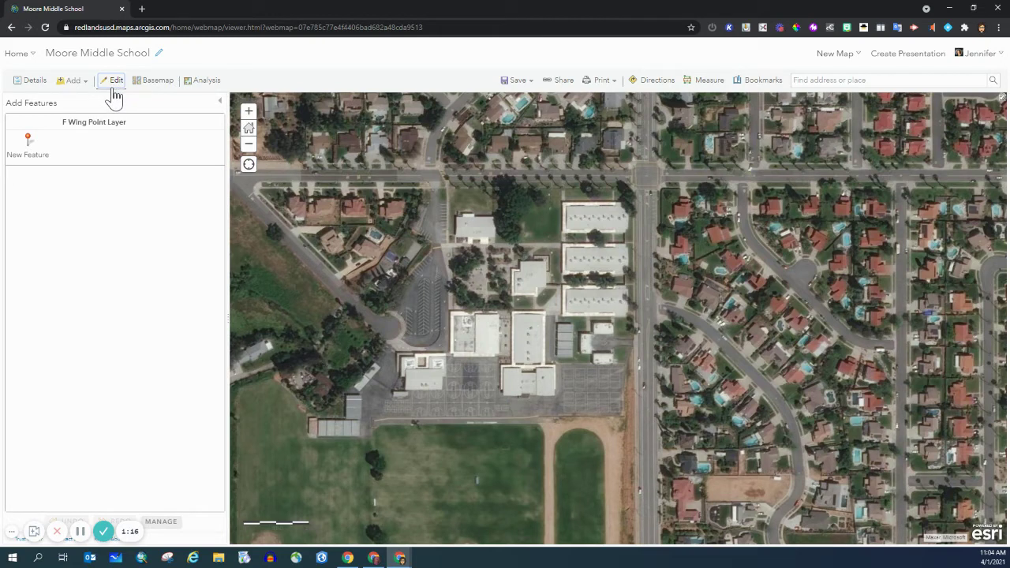
left_click(30, 162)
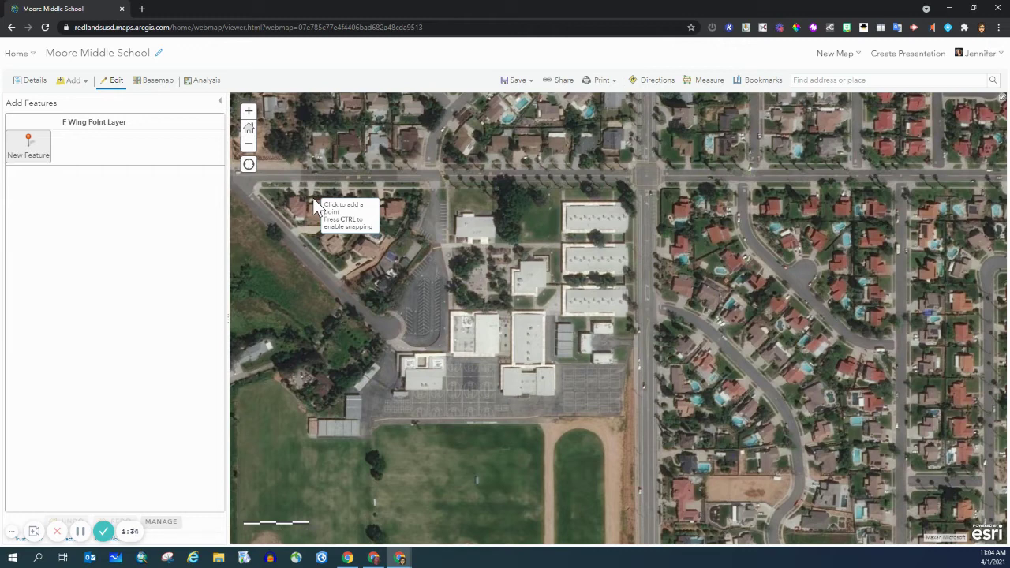
- Place unnamed points on the middle and top east-side buildings, closing each attribute form
left_click(588, 256)
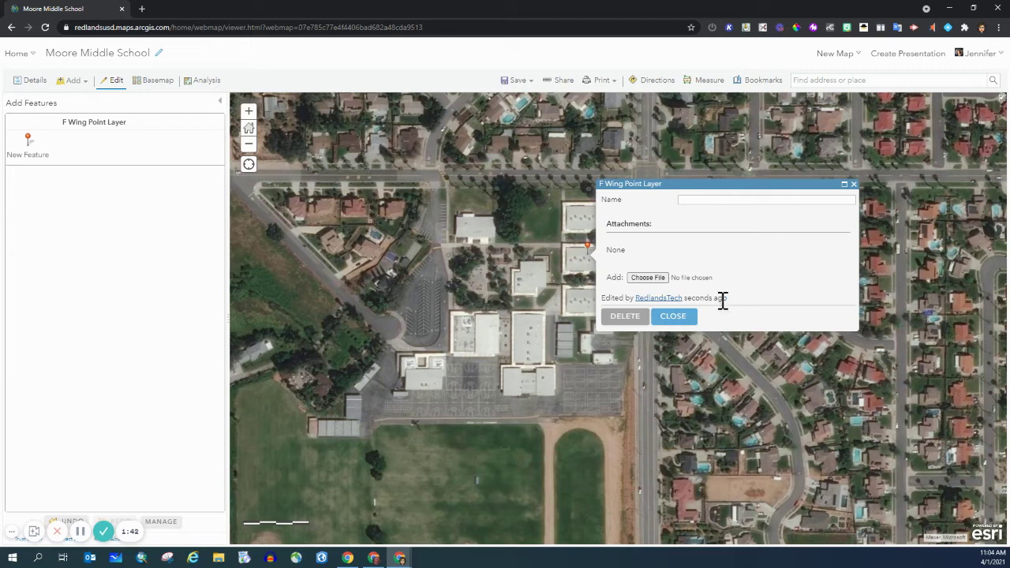
left_click(675, 318)
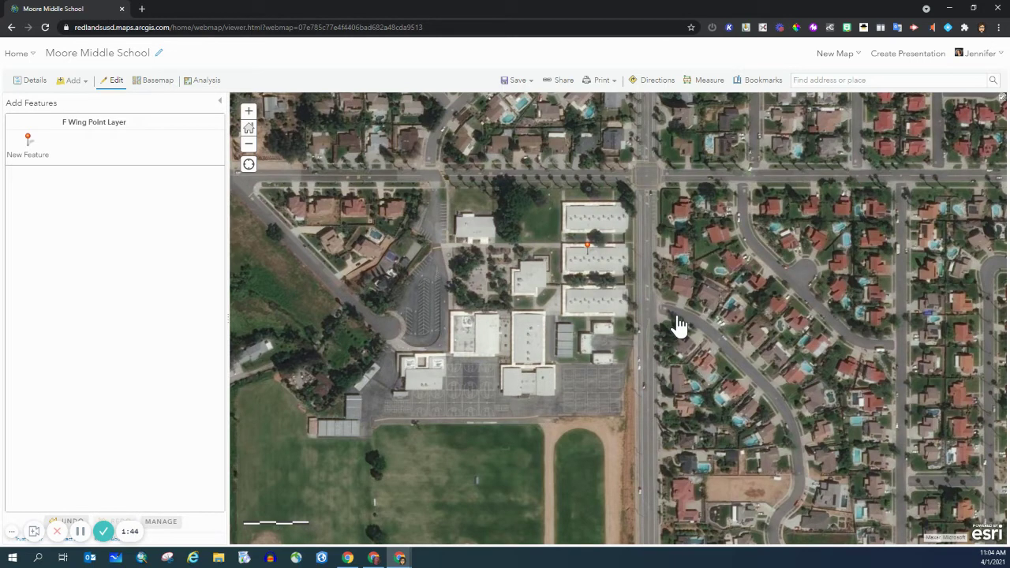
left_click(30, 156)
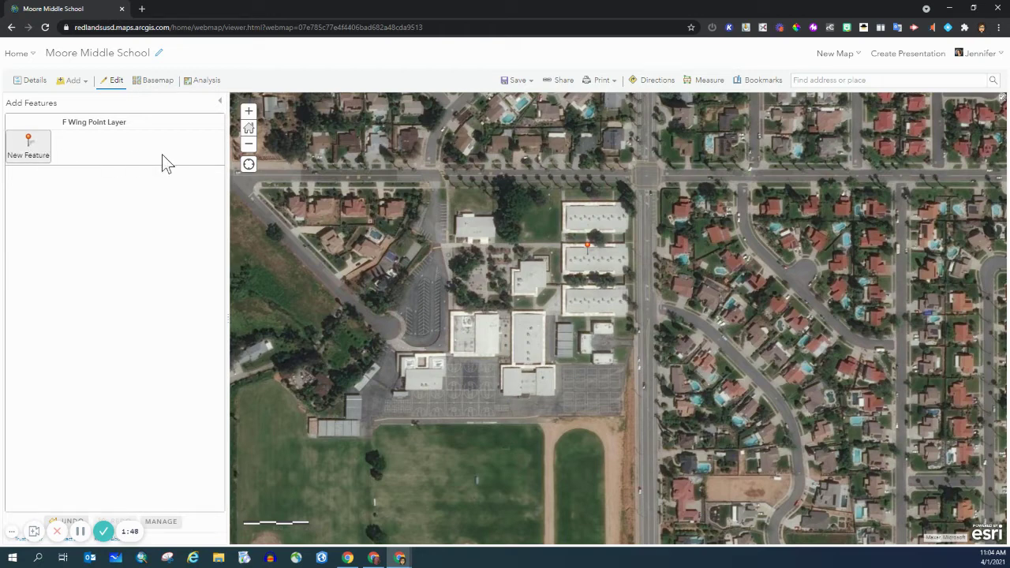
left_click(586, 211)
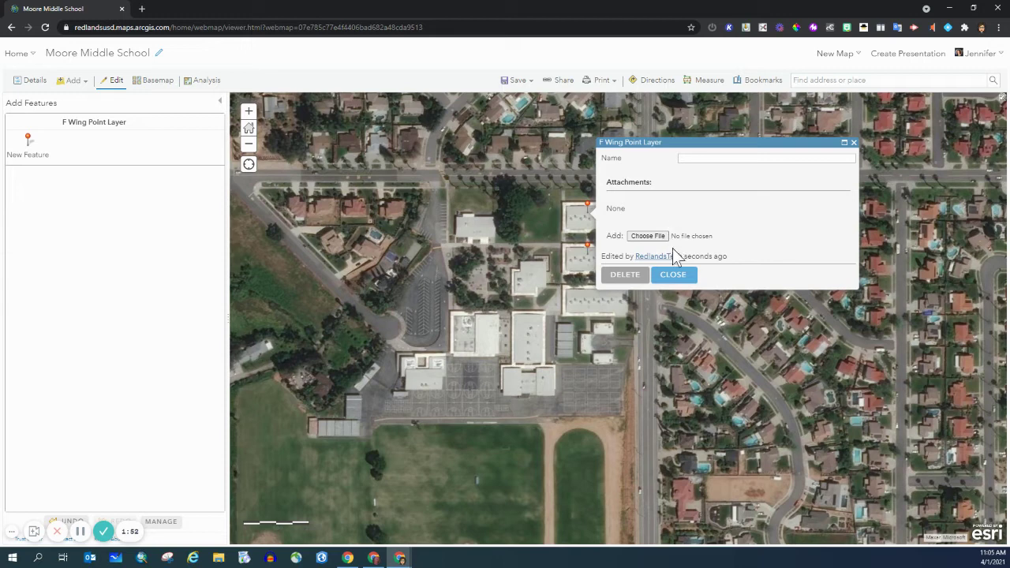
left_click(675, 276)
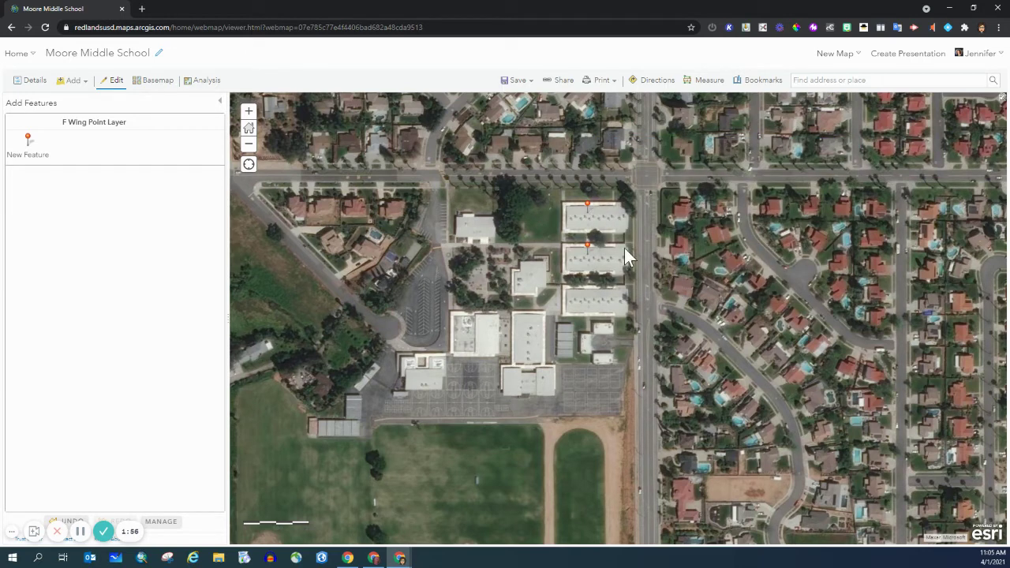
- Move the upper point off the top building and delete it, leaving one point on the middle building
left_click(587, 212)
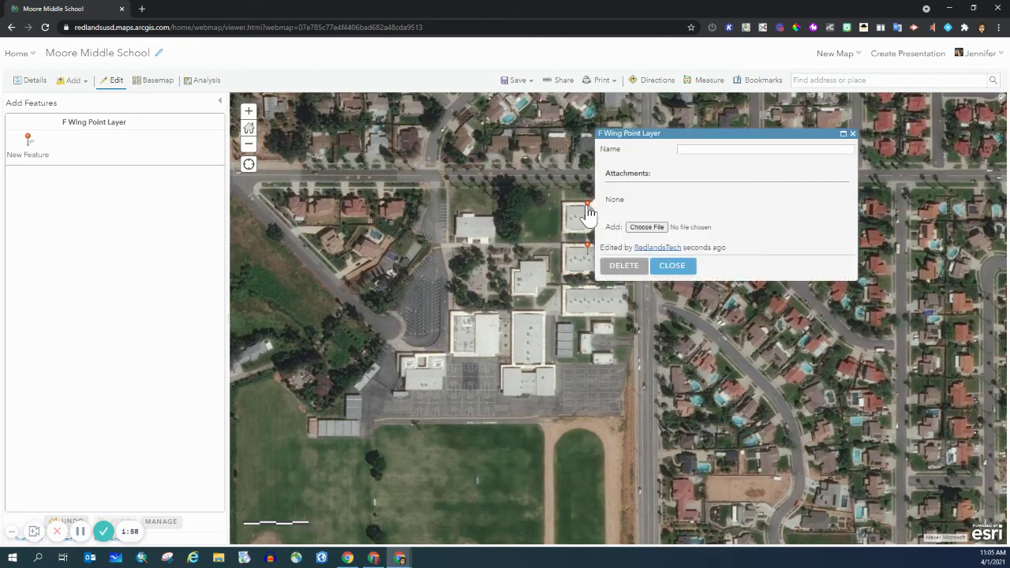
mouse_move(588, 211)
left_mouse_down()
mouse_move(572, 223)
mouse_move(605, 228)
mouse_move(620, 272)
mouse_move(530, 286)
left_mouse_up()
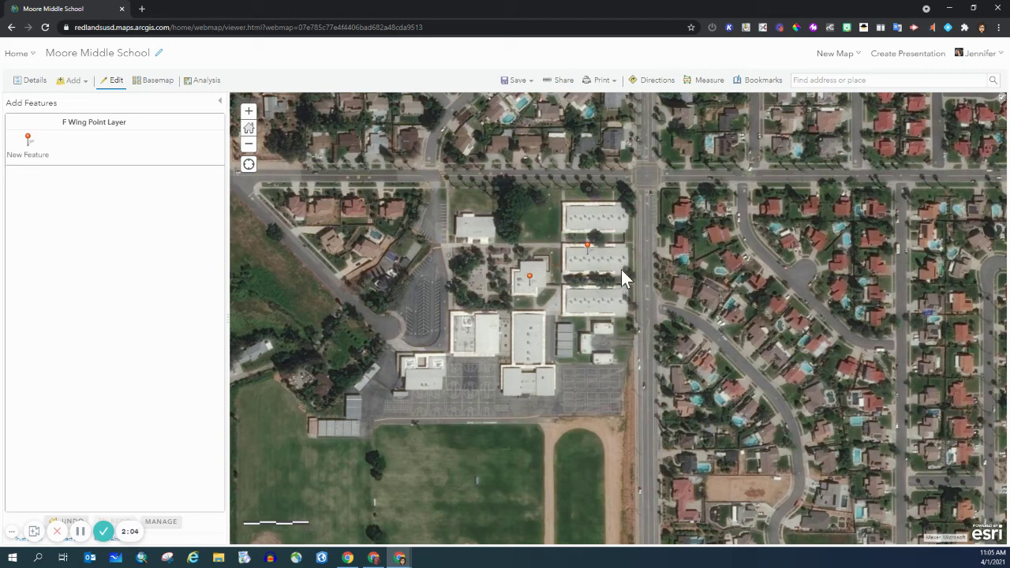
left_click(530, 278)
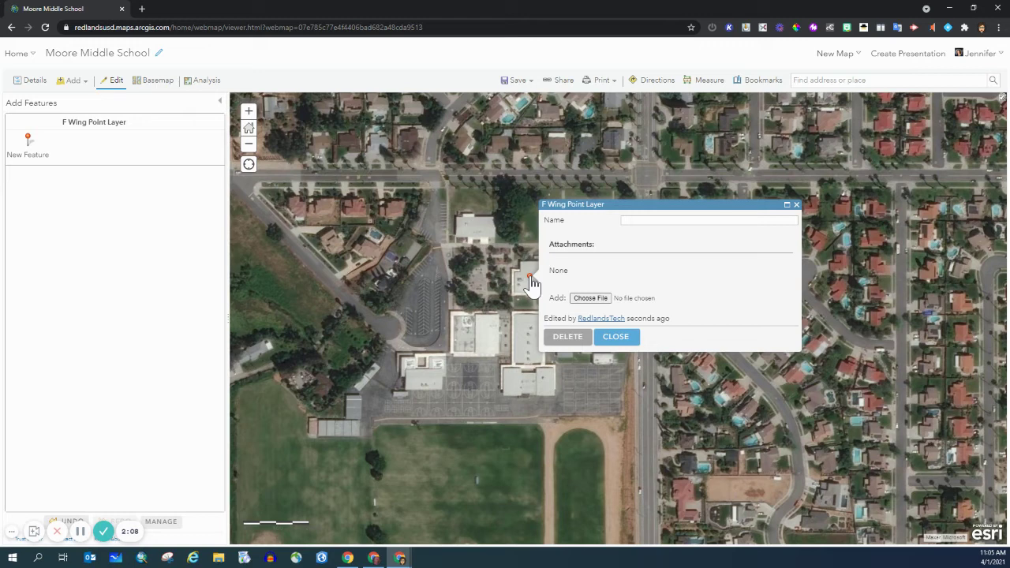
left_click(559, 339)
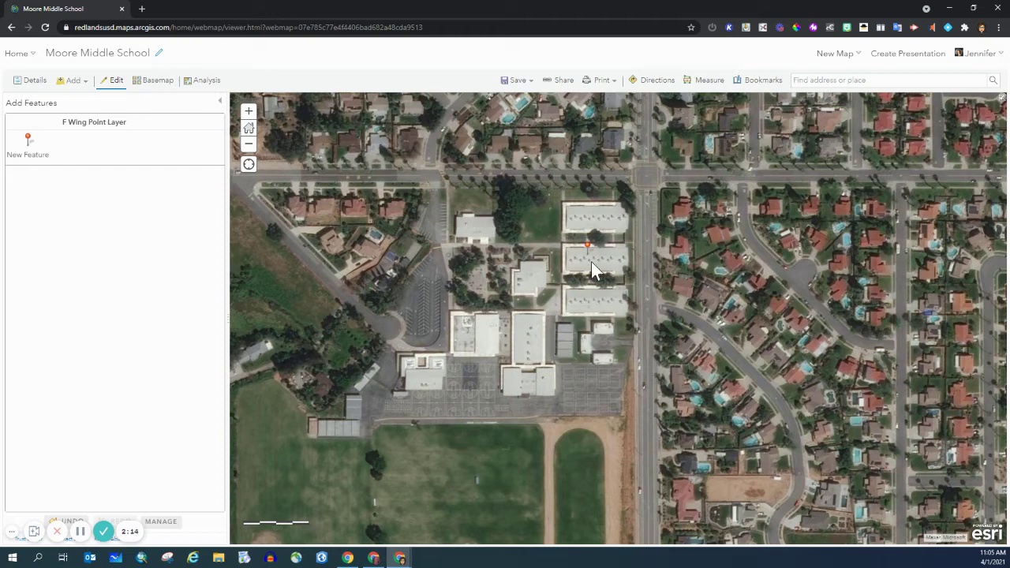
left_click(588, 246)
key("Escape")
- Return to the layer contents, then open the middle-building point's pop-up and edit its attributes
left_click(29, 86)
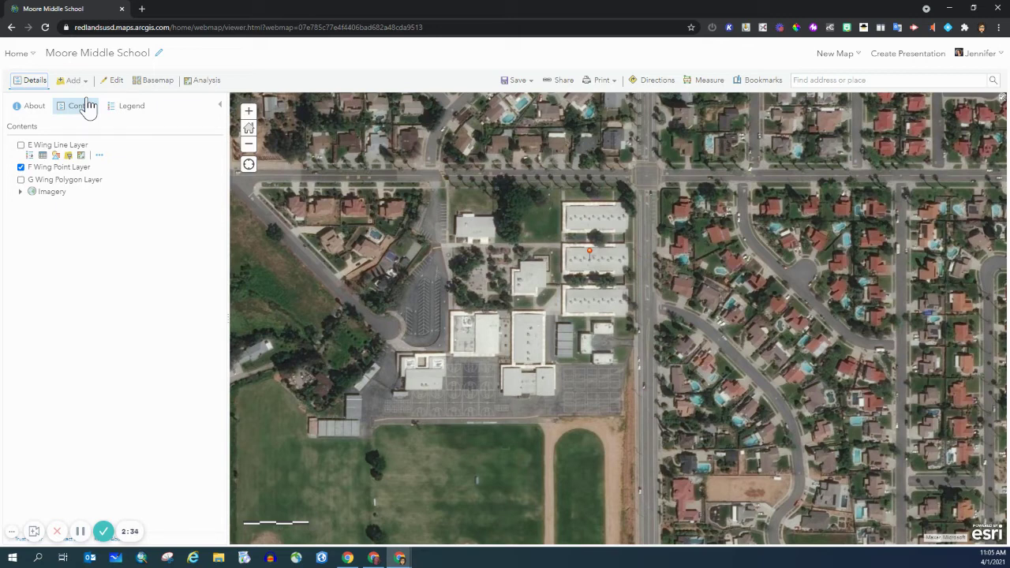
left_click(588, 252)
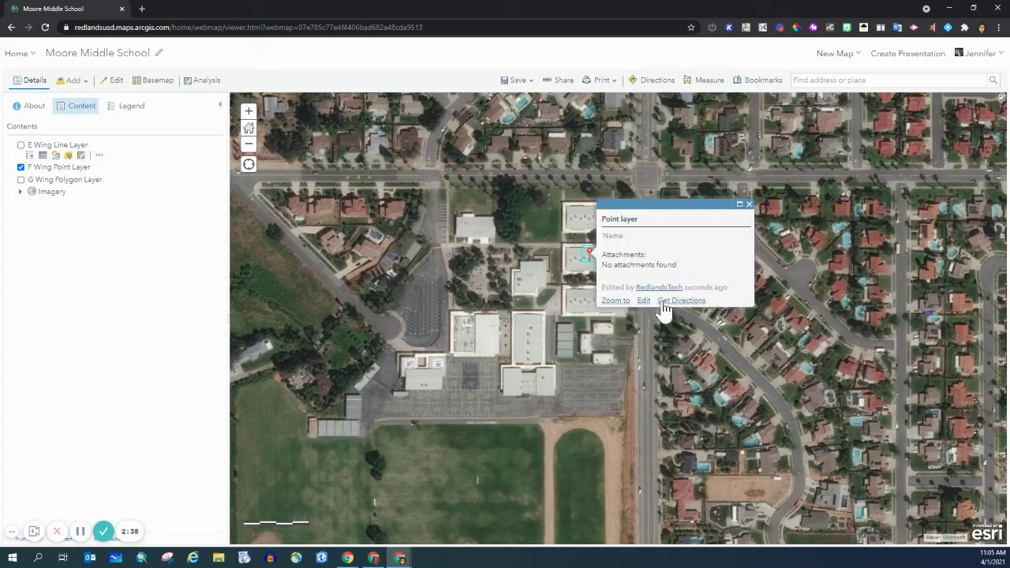
left_click(571, 276)
mouse_move(588, 249)
left_mouse_down()
mouse_move(536, 258)
mouse_move(586, 260)
left_mouse_up()
left_click(568, 256)
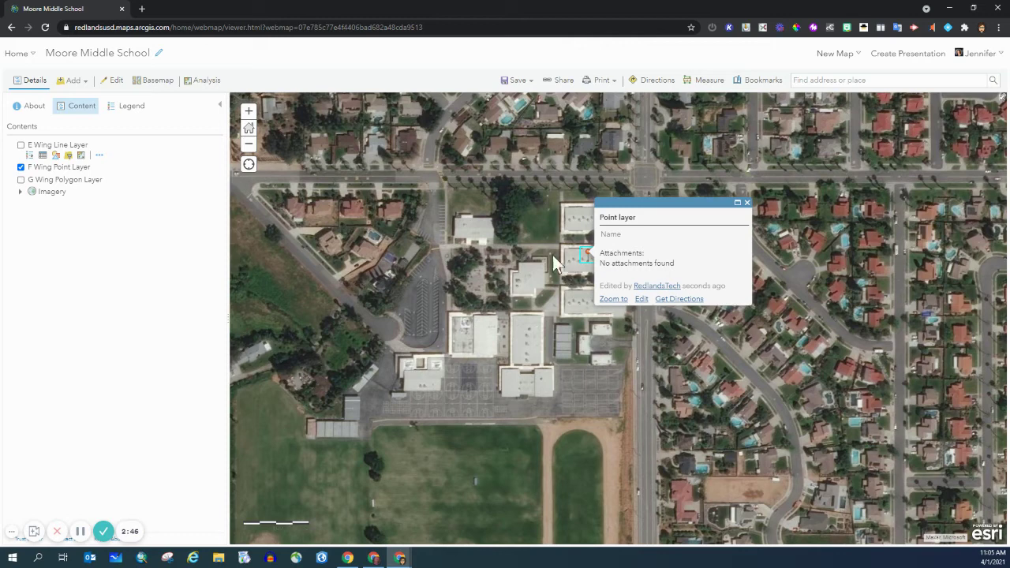
left_click(544, 230)
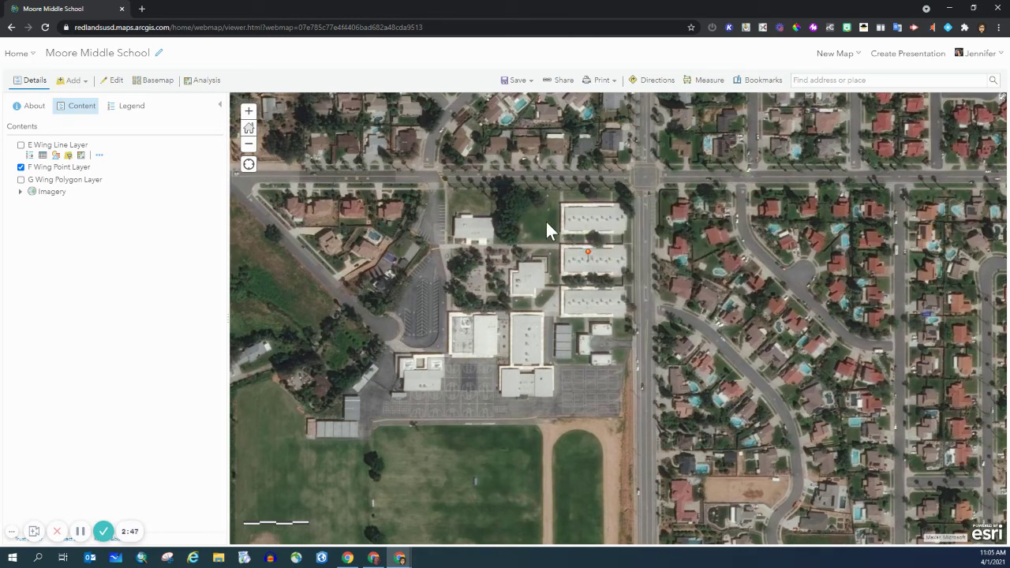
left_click(588, 253)
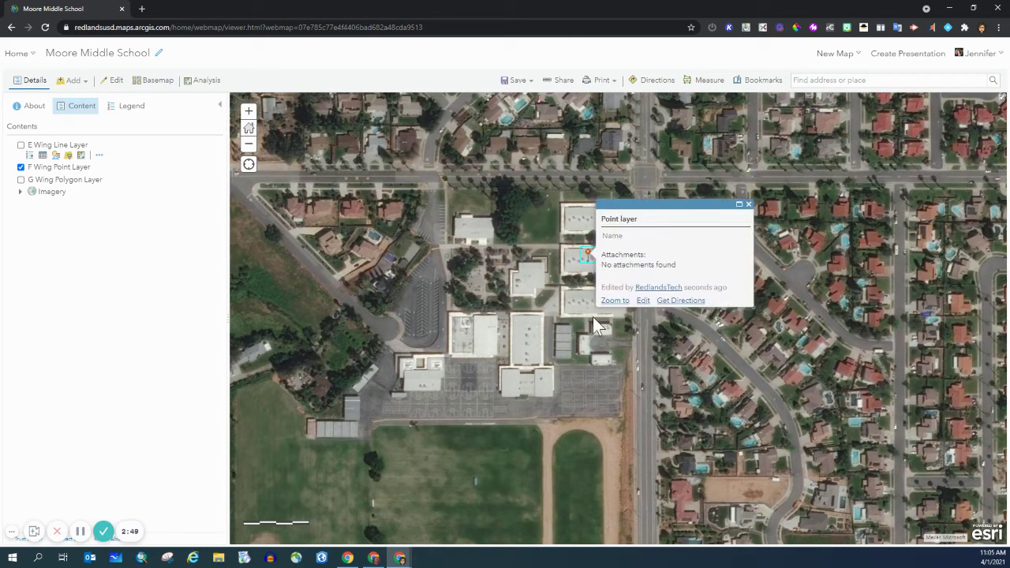
left_click(582, 255)
left_click(643, 301)
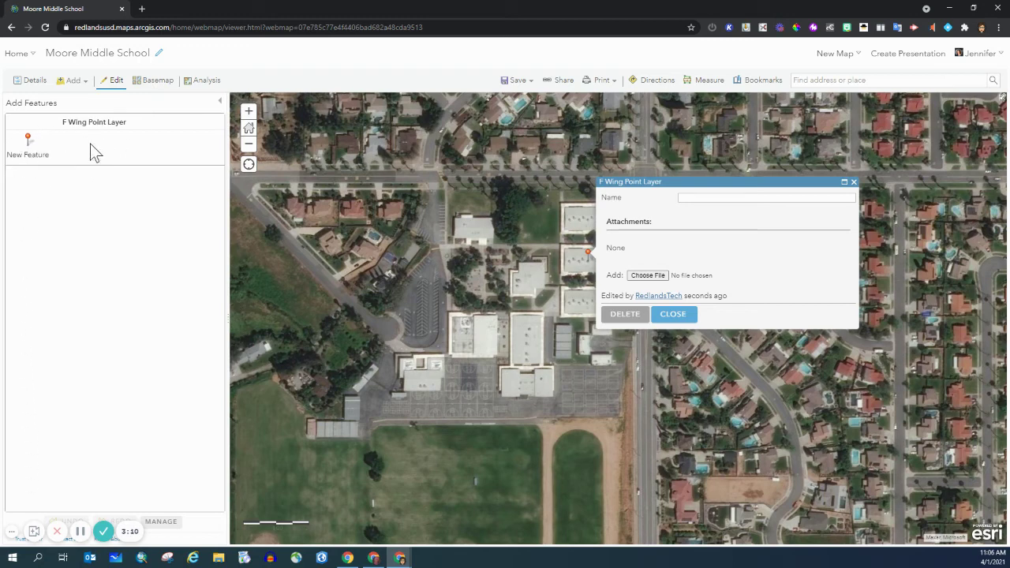
- Replace the existing point with a new F Wing point on the middle east-side building
left_click(620, 314)
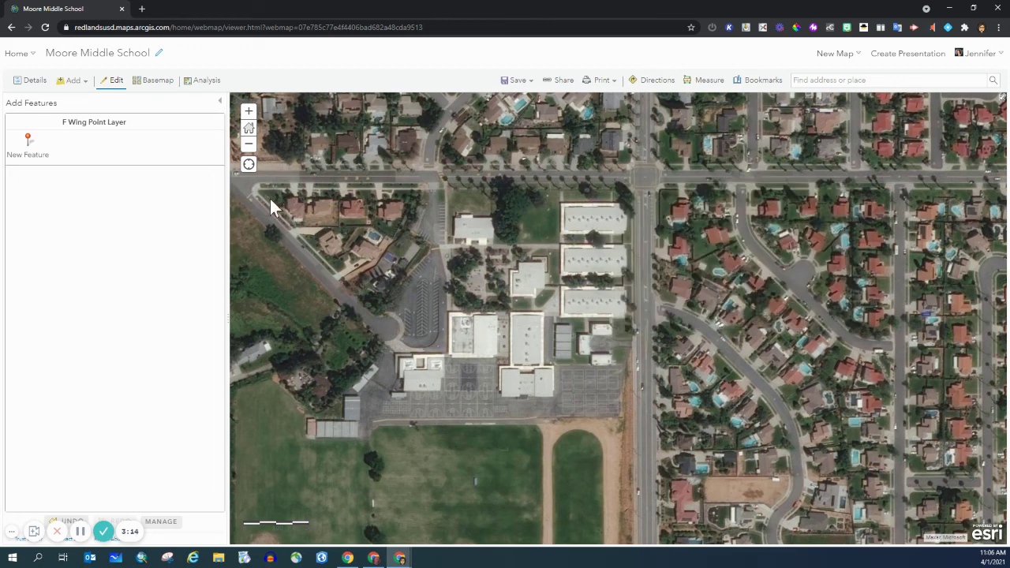
left_click(38, 157)
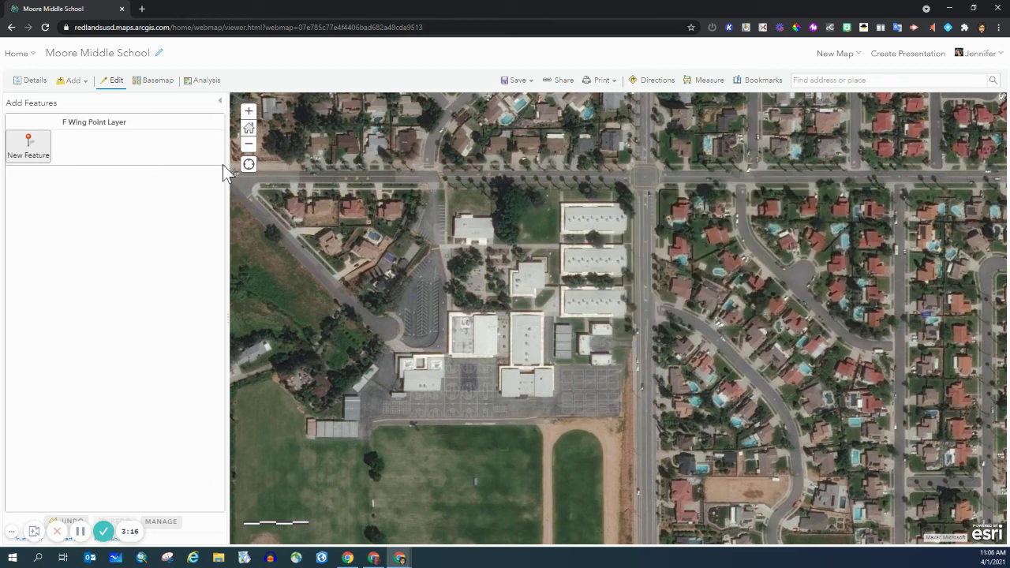
left_click(589, 261)
key("Escape")
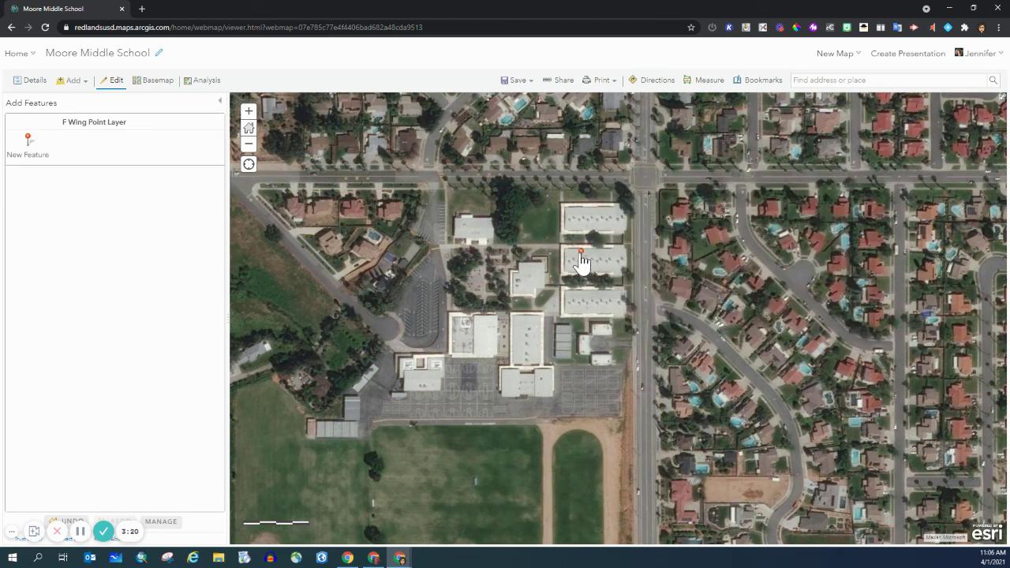
left_click_drag(582, 253, 589, 252)
- Save the Moore Middle School web map
left_click(35, 80)
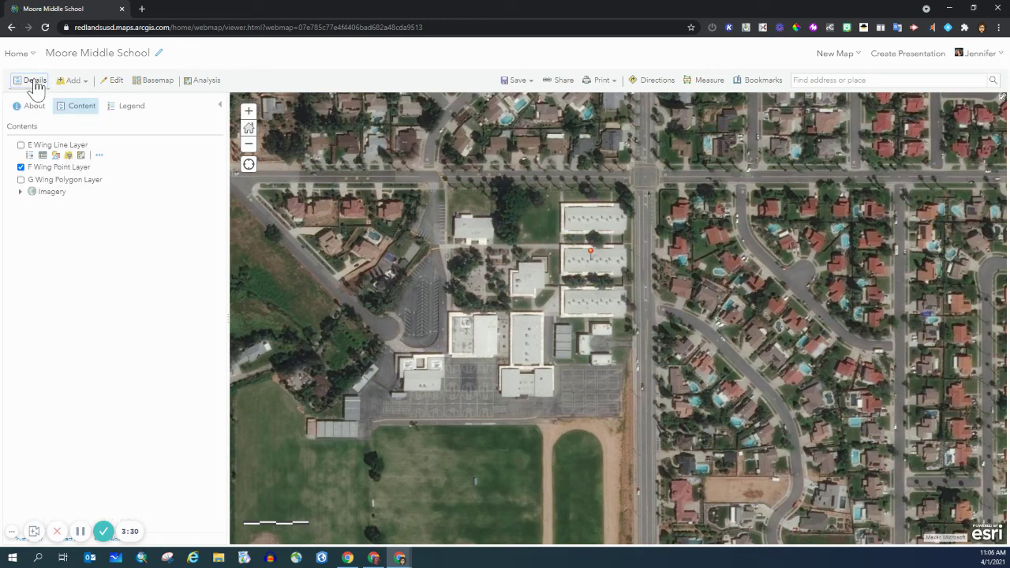
left_click(518, 81)
left_click(509, 97)
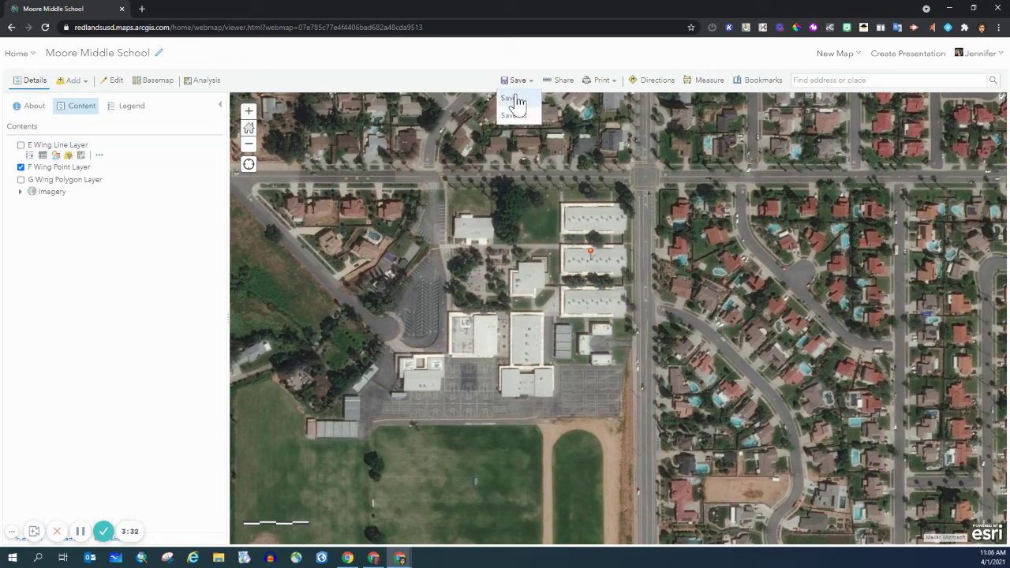